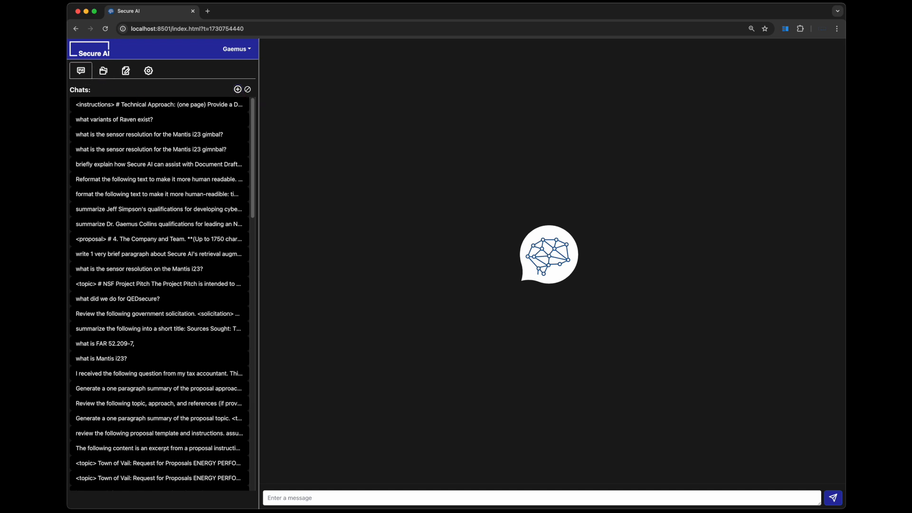
# - Ask the chat "what is the sensor resolution for the Mantis i23 gimbal?" without any database attached
pyautogui.click(365, 497)
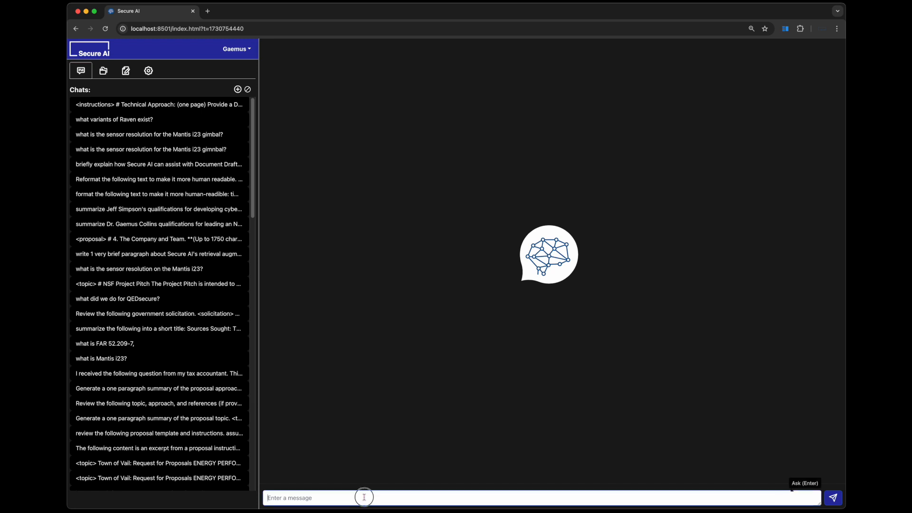
pyautogui.write('what is the sensor resolution for the Mantis i23 gimbal?')
pyautogui.press('Return')
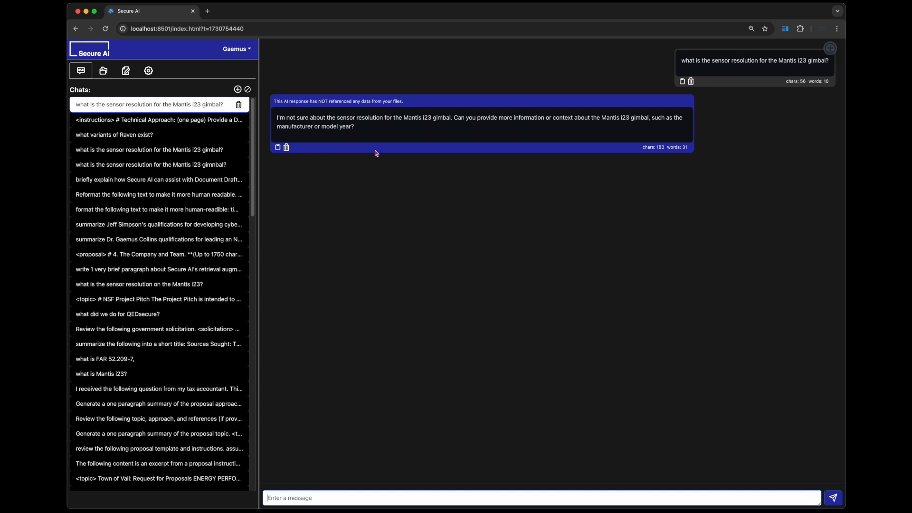
# - Create a new database named "Raven documents"
pyautogui.click(104, 72)
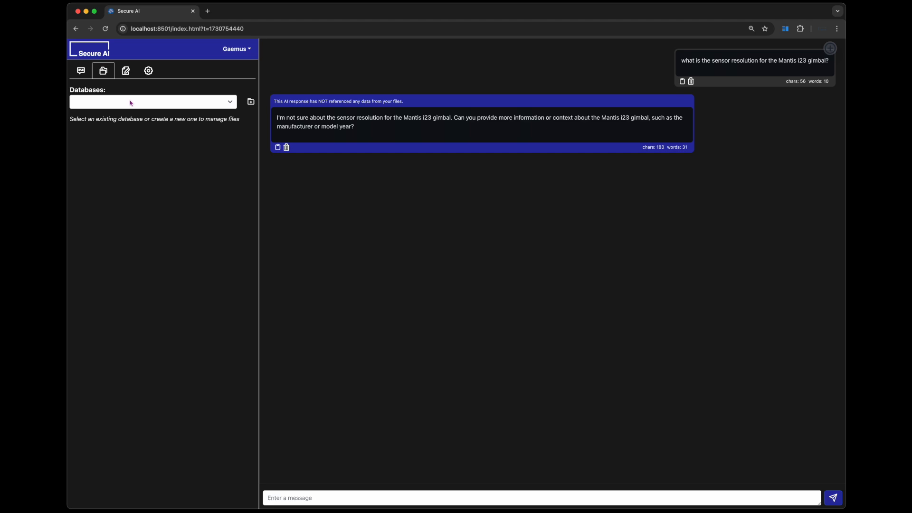
pyautogui.click(251, 103)
pyautogui.click(181, 117)
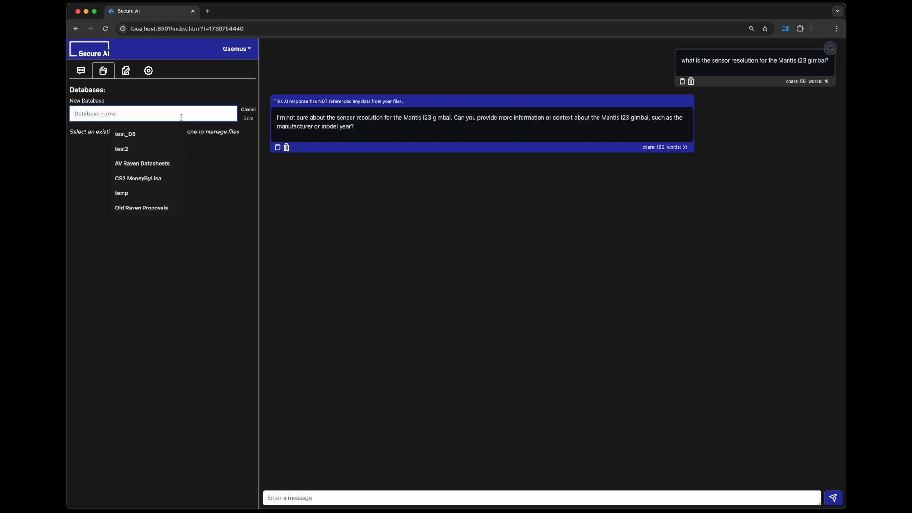
pyautogui.write('Ra')
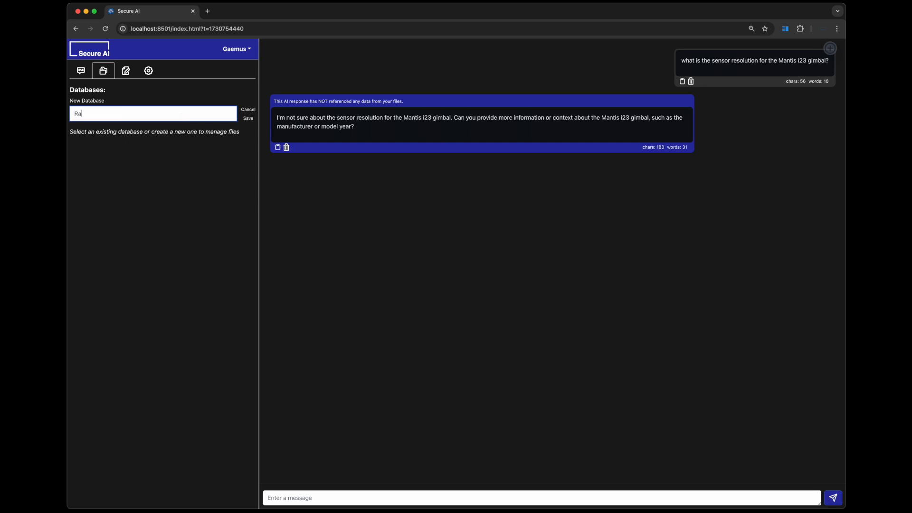
pyautogui.write('ven documents')
pyautogui.press('Return')
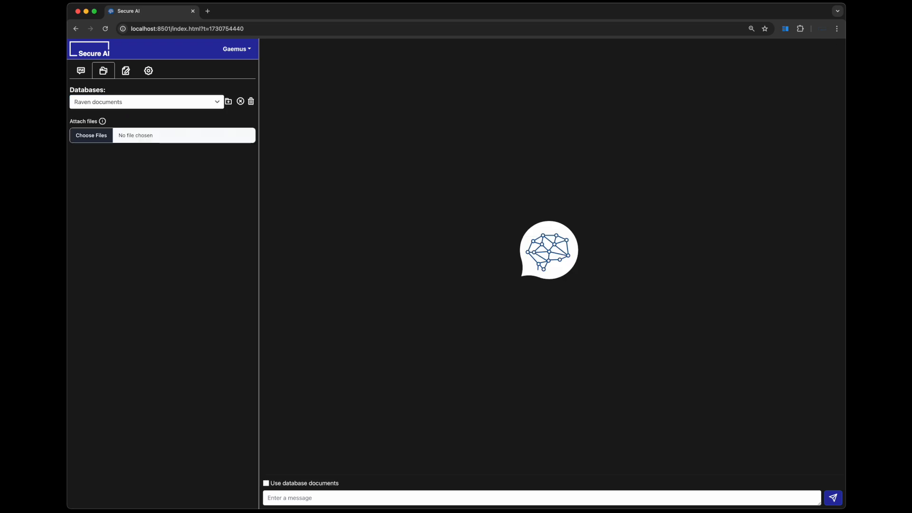
# - Attach the five PDFs in Raven RAG docs, from DDL_Datasheet_07192021.pdf through TR_Kinesis_Product_Catalog_02.pdf, to the Raven documents database
pyautogui.click(103, 135)
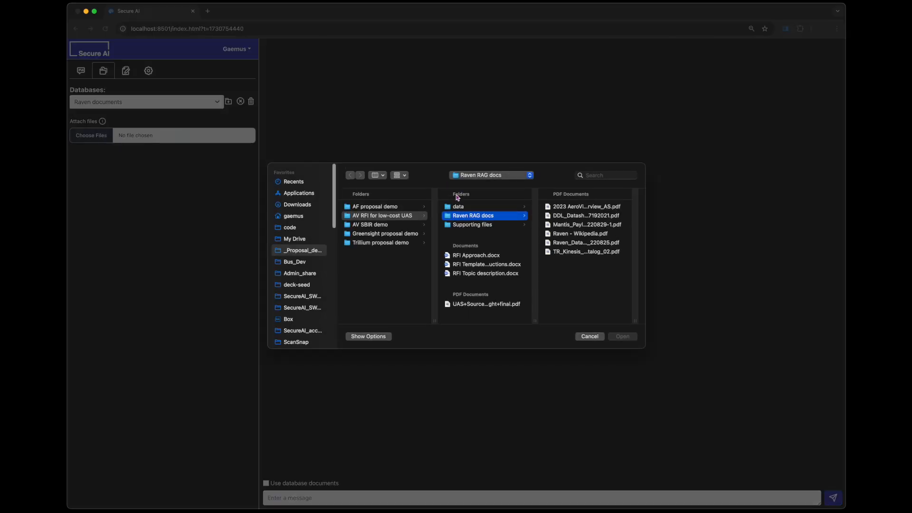
pyautogui.click(583, 252)
pyautogui.keyDown('shift'); pyautogui.click(581, 244); pyautogui.keyUp('shift')
pyautogui.moveTo(579, 243); pyautogui.dragTo(577, 219)
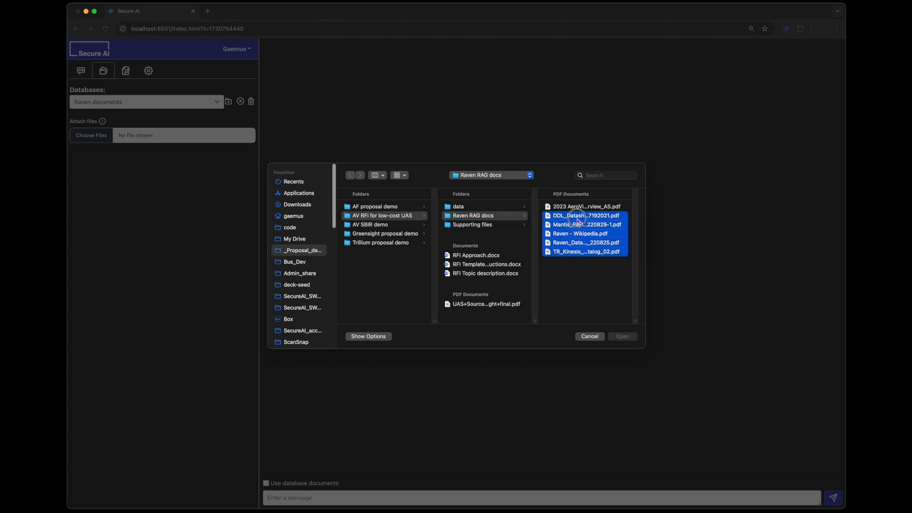
pyautogui.press('Return')
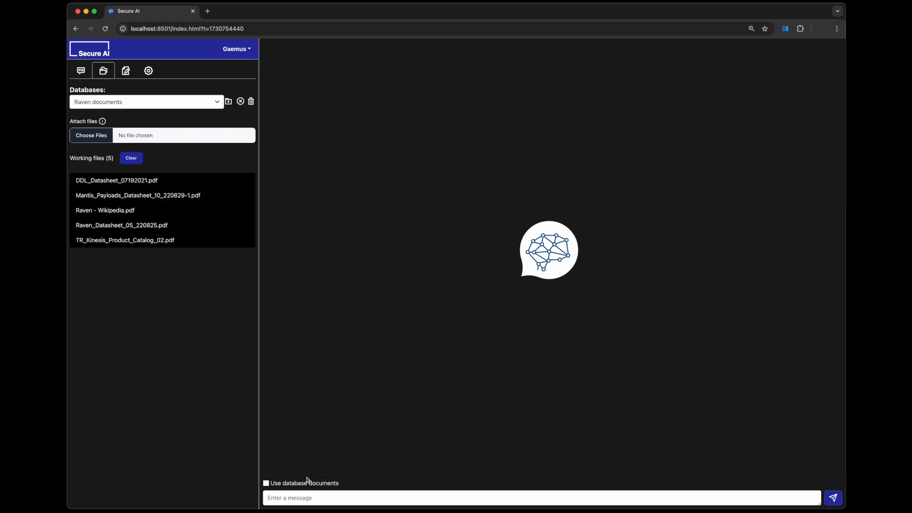
# - Ask "what is the sensor resolution for the Mantis i23 gimbal?" again with the use of database documents enabled
pyautogui.click(304, 498)
pyautogui.write('what is the sensor resolution for the Mantis i23 gimbal?')
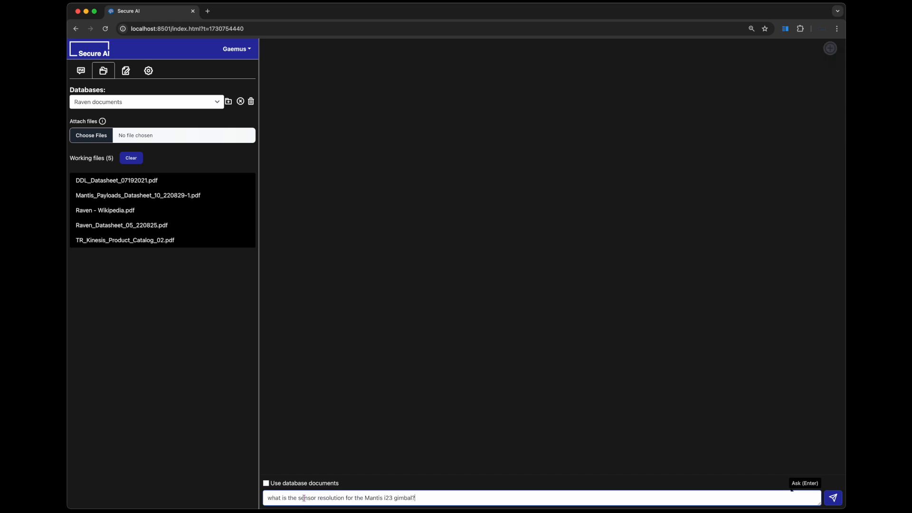
pyautogui.click(266, 483)
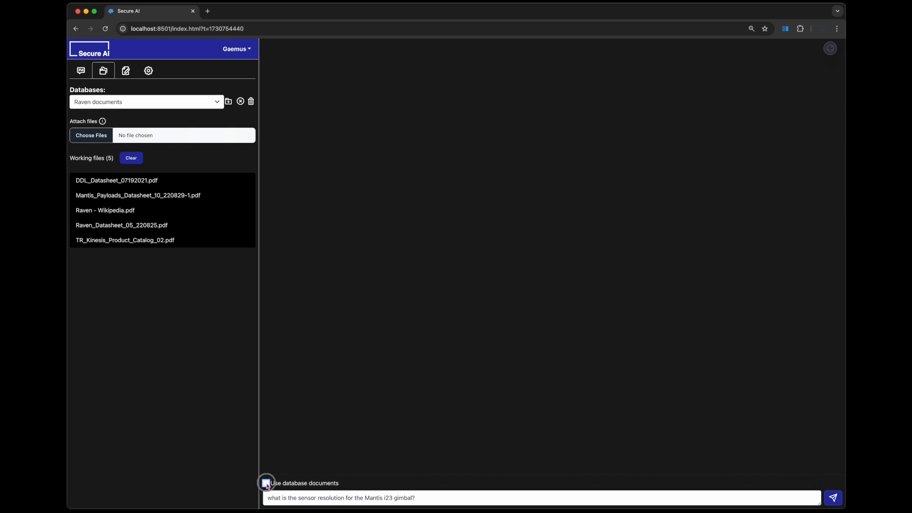
pyautogui.press('Return')
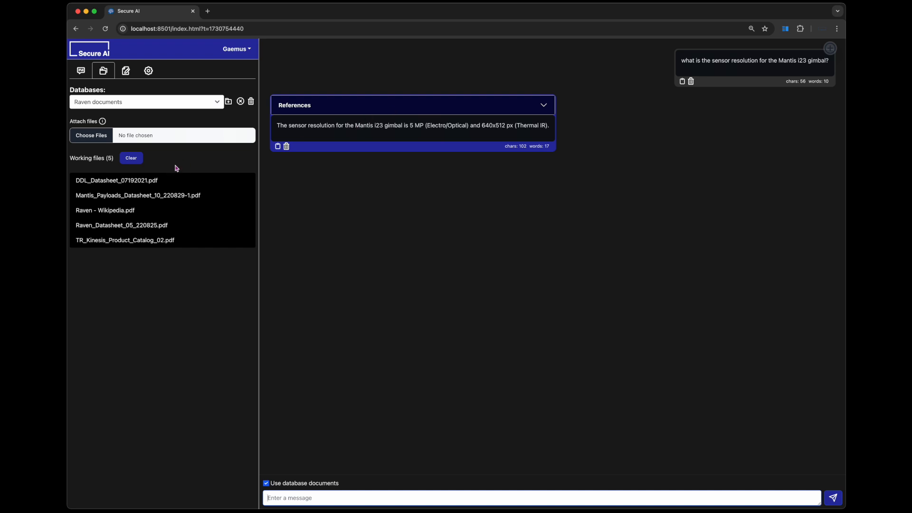
# - Expand the references of the gimbal answer and read through the cited document excerpts
pyautogui.click(367, 111)
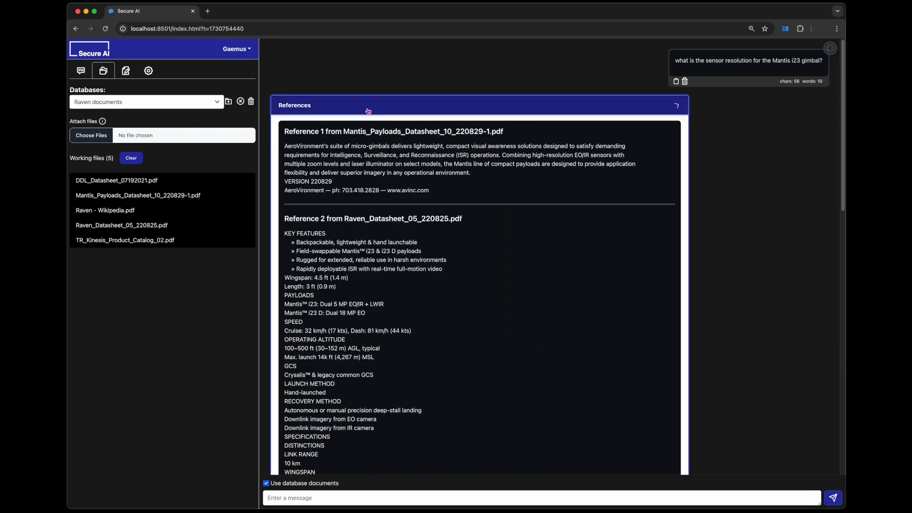
pyautogui.scroll(-10, 422, 196)
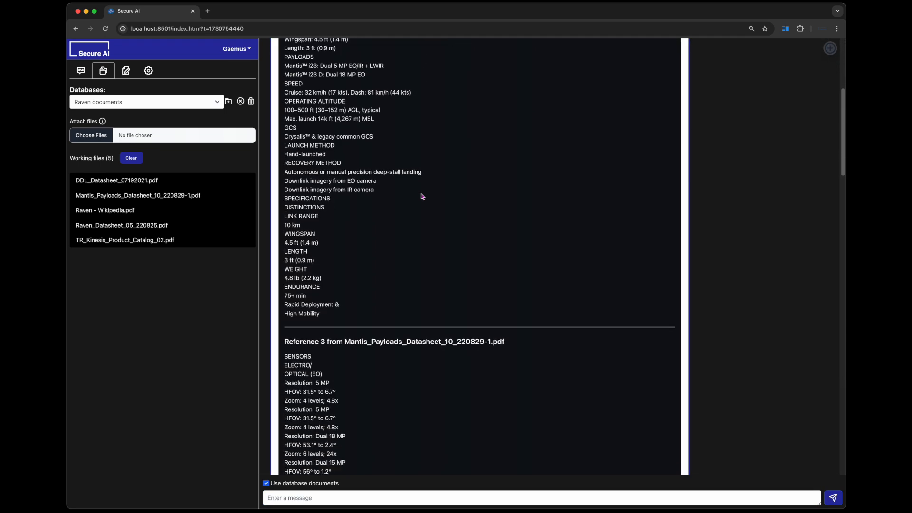
pyautogui.scroll(-10, 422, 196)
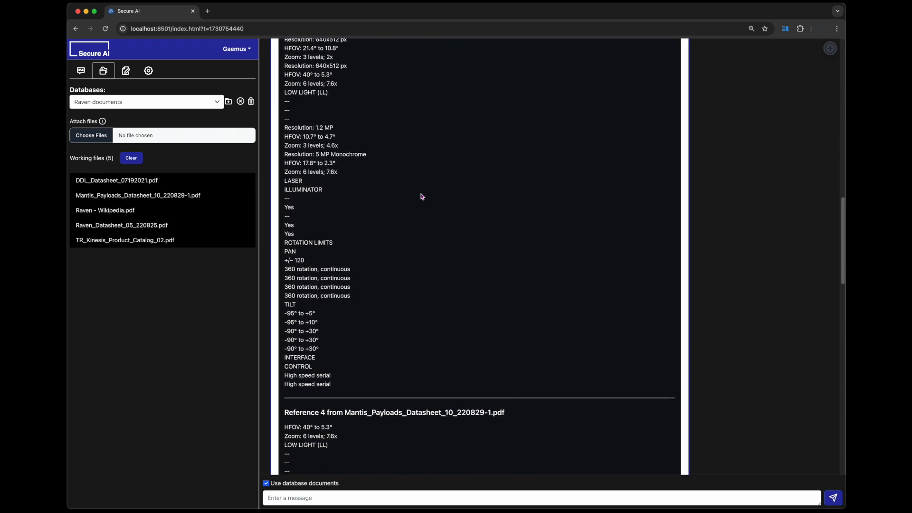
pyautogui.scroll(-10, 422, 196)
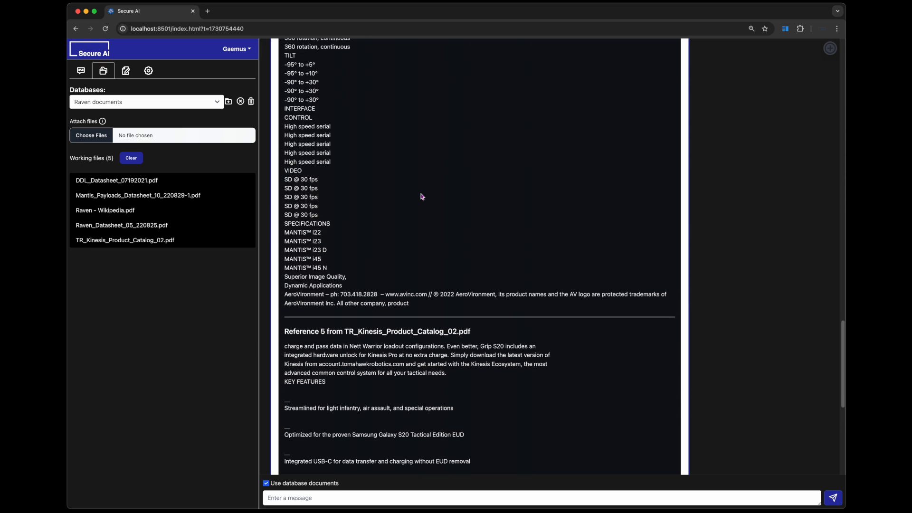
pyautogui.scroll(-3, 423, 196)
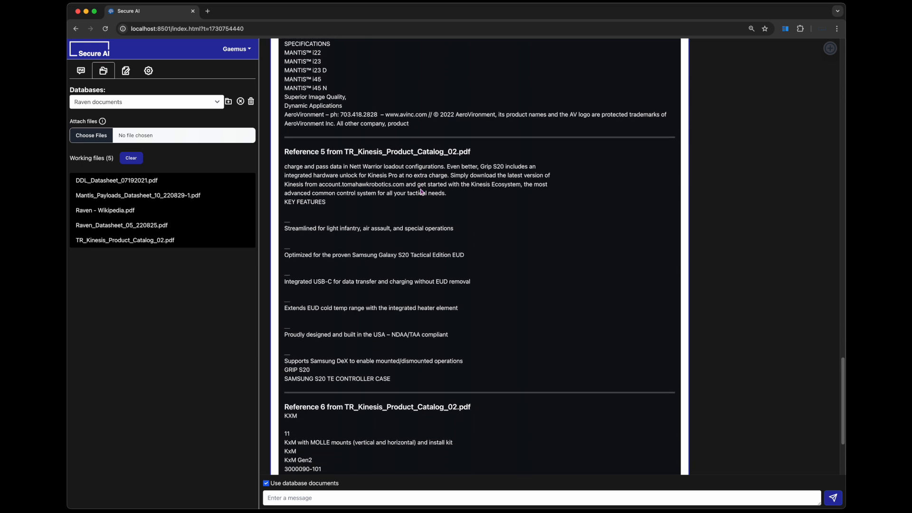
# - Create a new proposal and upload RFI Topic description.docx as its topic content
pyautogui.click(126, 72)
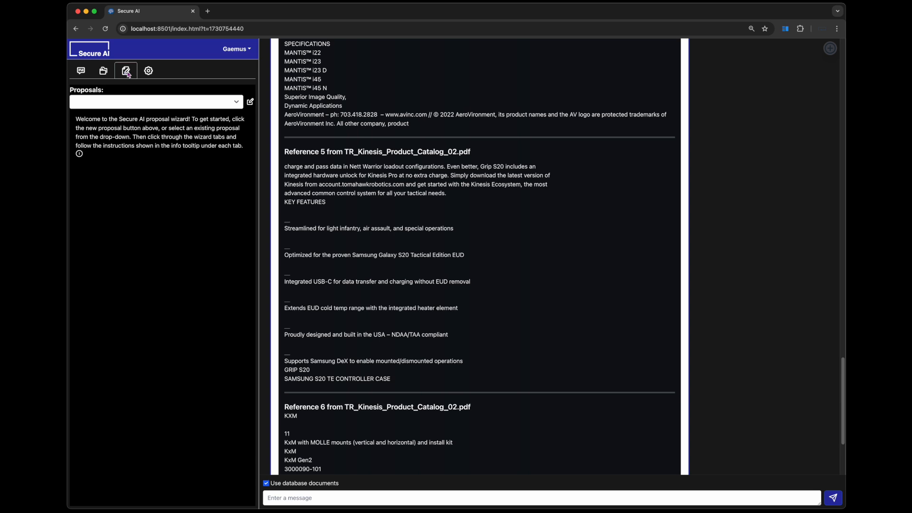
pyautogui.click(251, 103)
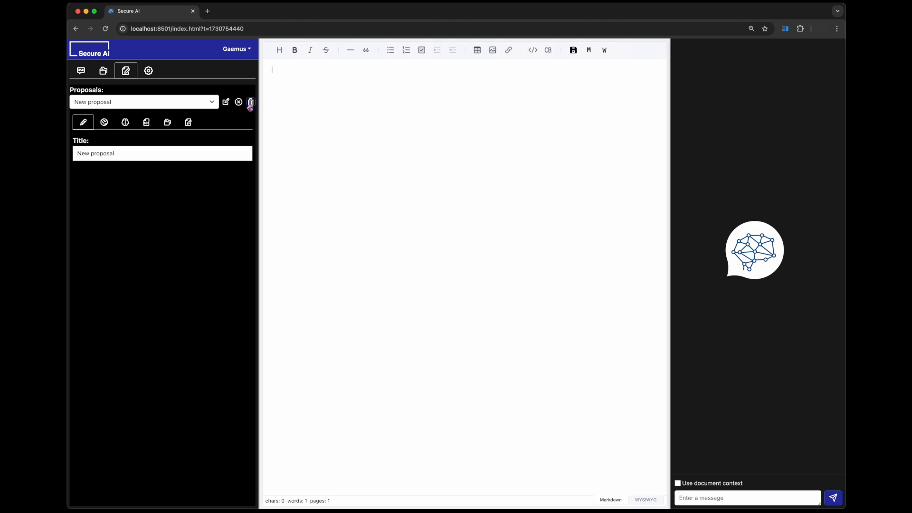
pyautogui.click(105, 123)
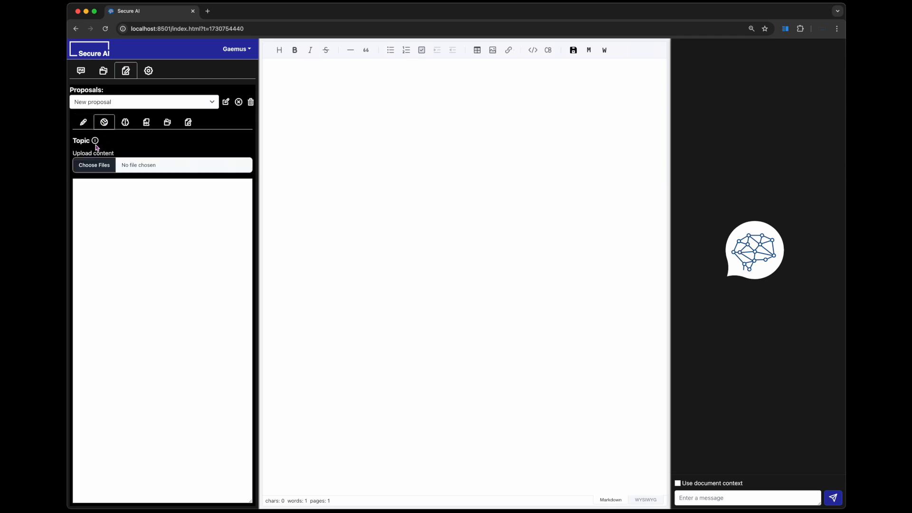
pyautogui.moveTo(95, 141)
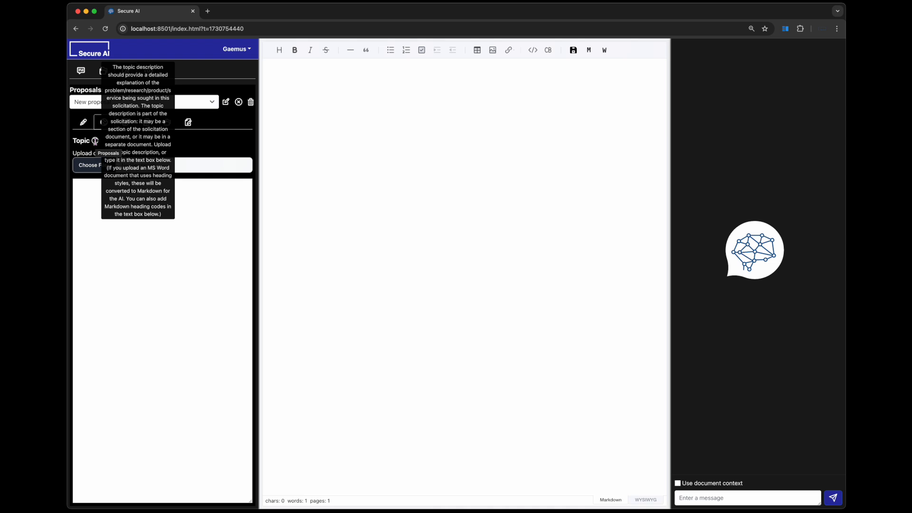
pyautogui.click(92, 166)
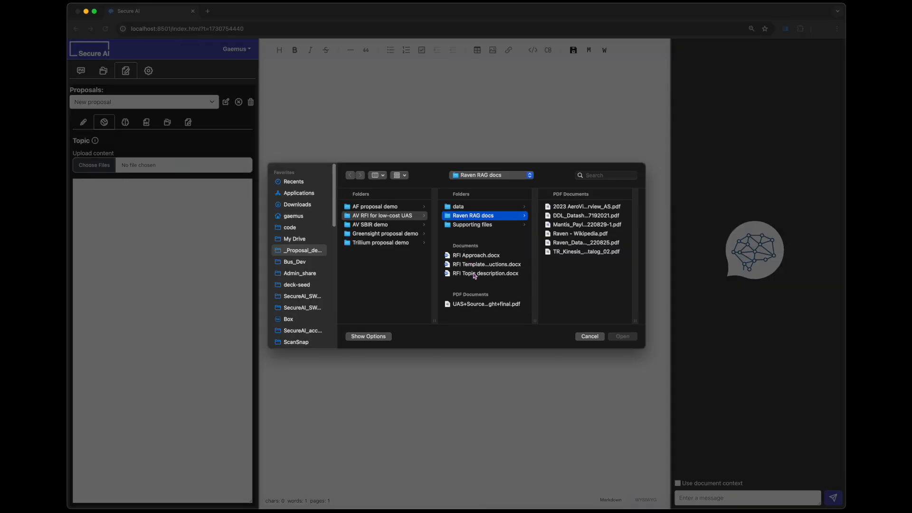
pyautogui.click(475, 274)
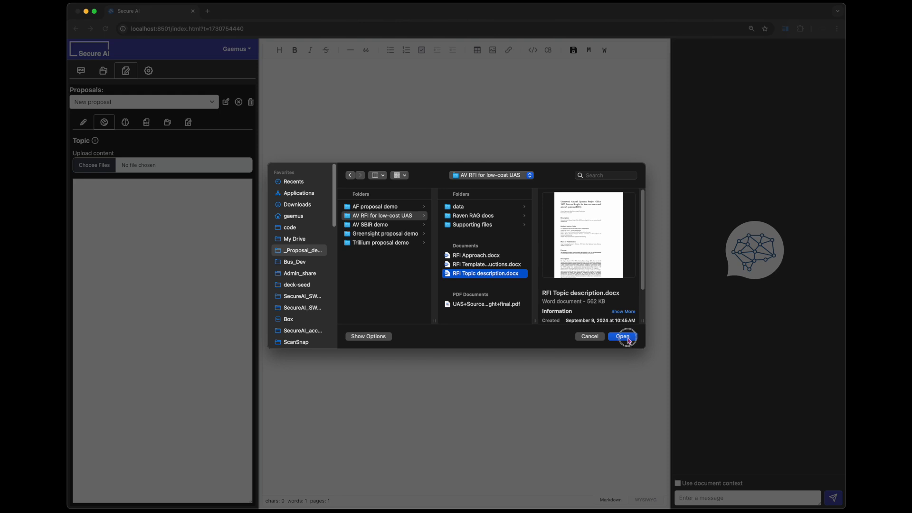
pyautogui.click(627, 338)
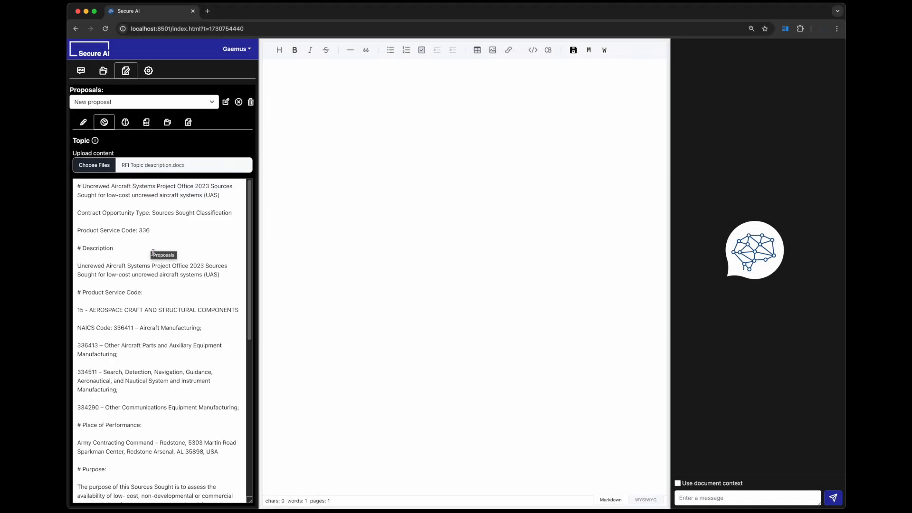
pyautogui.scroll(-10, 143, 269)
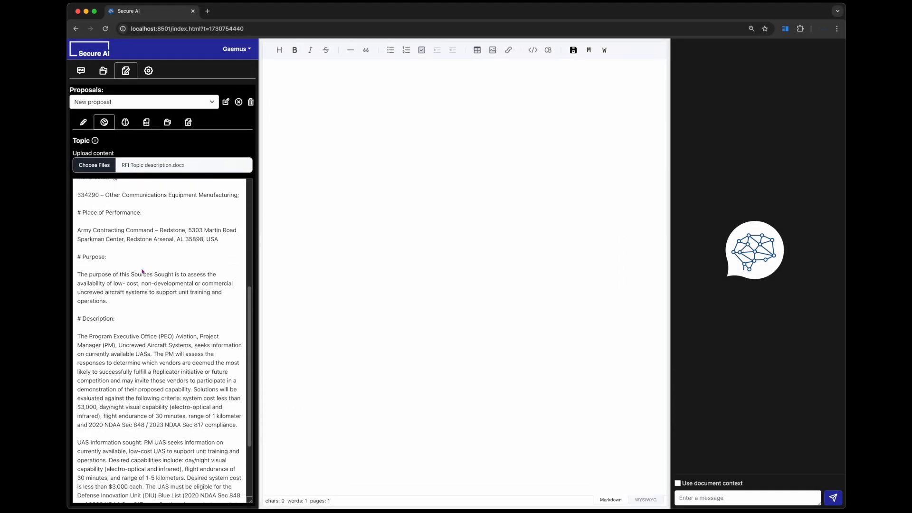
pyautogui.scroll(10, 142, 271)
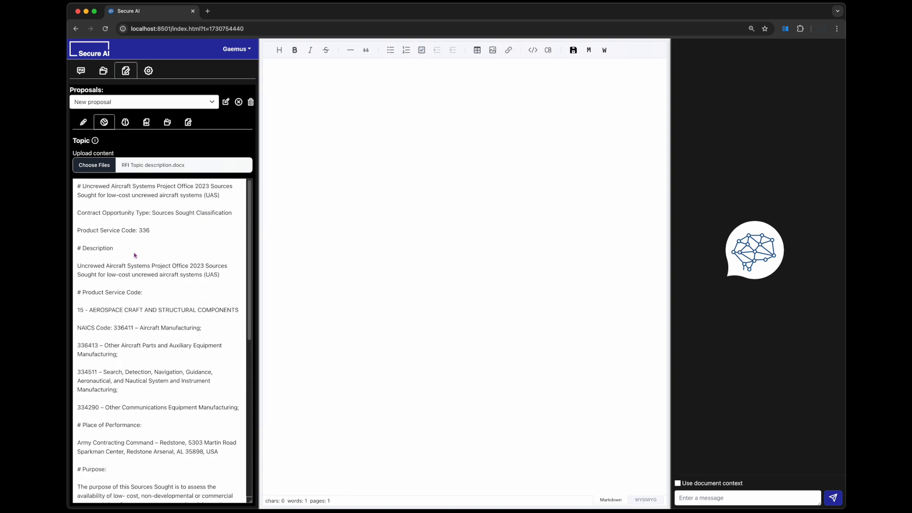
# - Upload RFI Approach.docx as the approach content of the new proposal
pyautogui.click(126, 123)
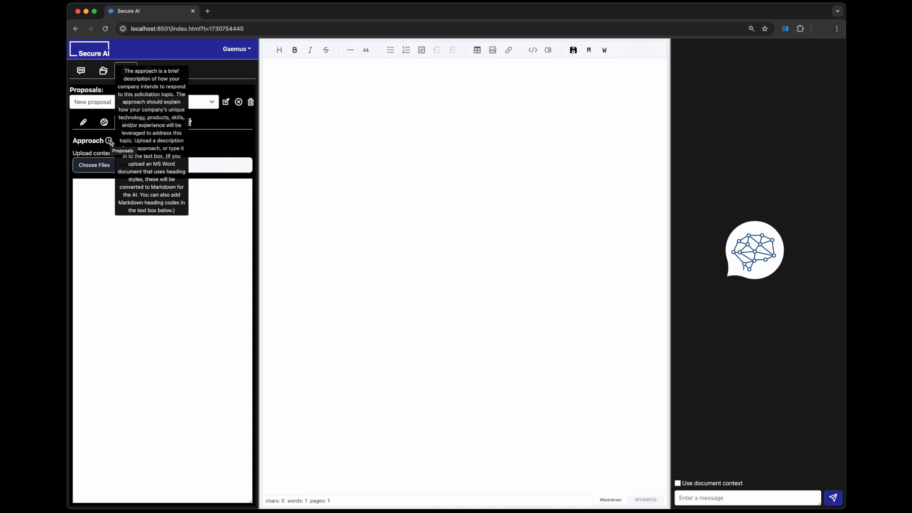
pyautogui.click(105, 166)
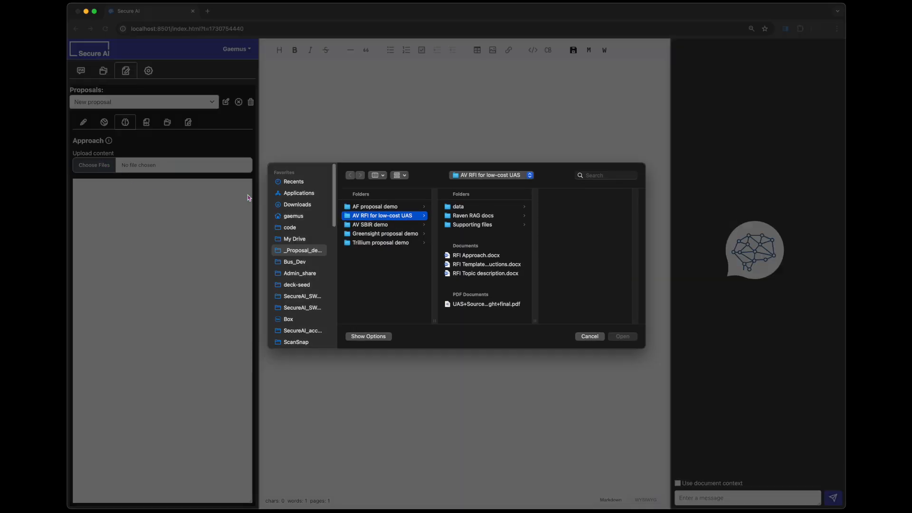
pyautogui.click(482, 256)
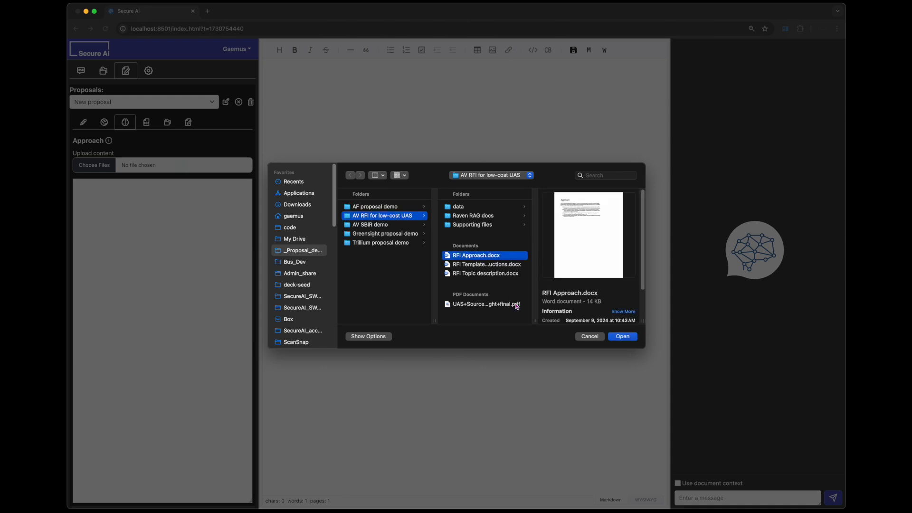
pyautogui.click(623, 337)
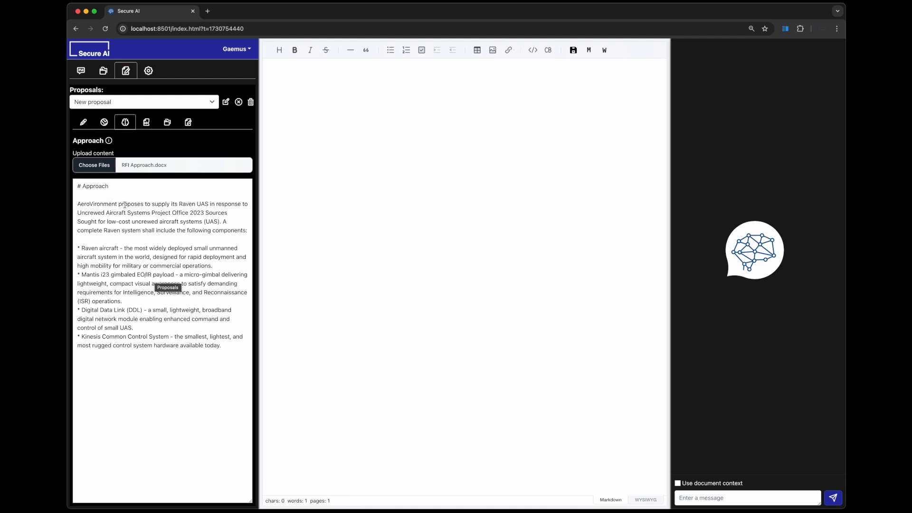
# - Upload RFI Template with Instructions.docx as the proposal's template and check the Markdown markers on its section headings
pyautogui.click(146, 123)
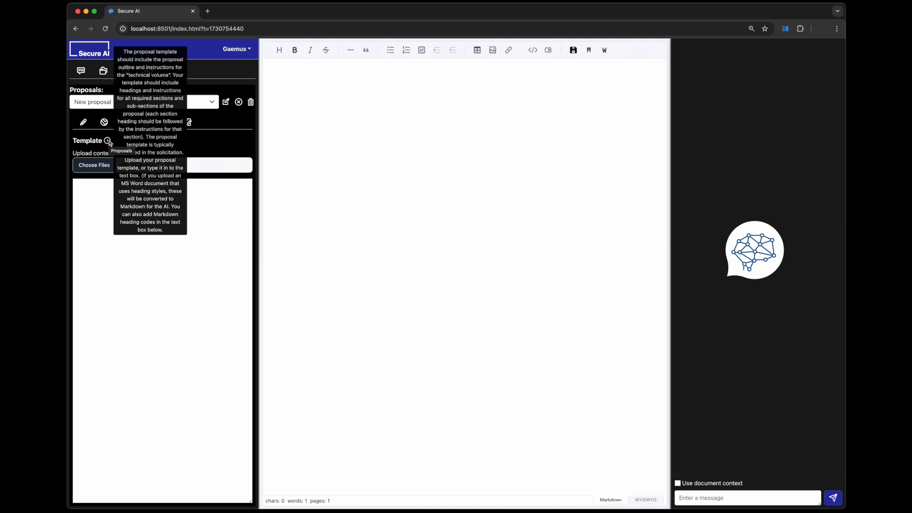
pyautogui.click(99, 166)
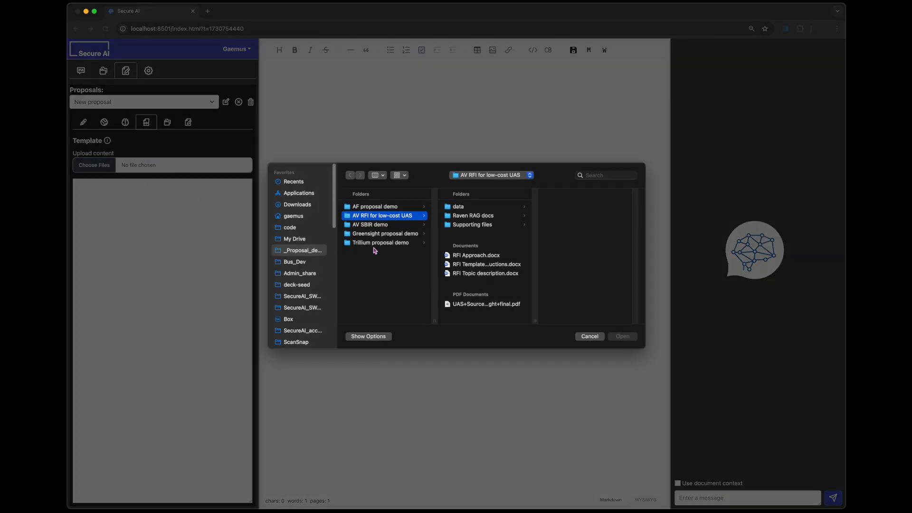
pyautogui.click(487, 265)
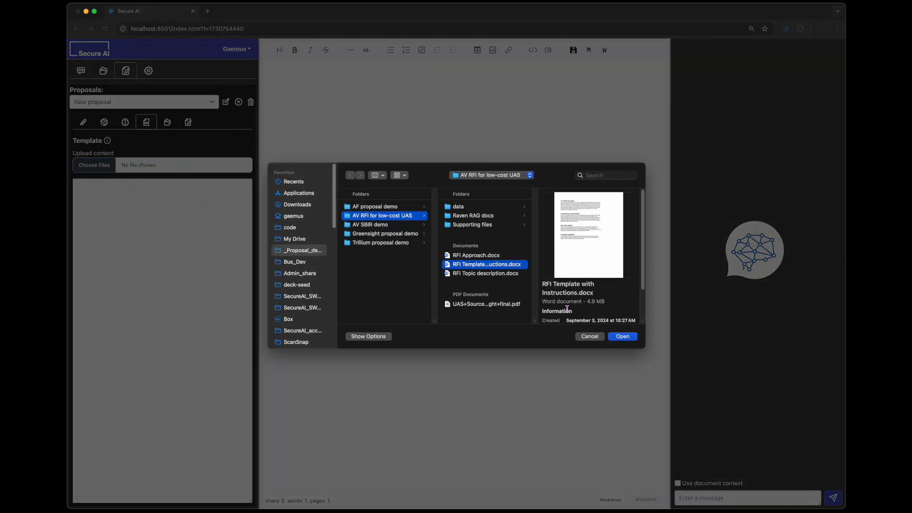
pyautogui.click(622, 338)
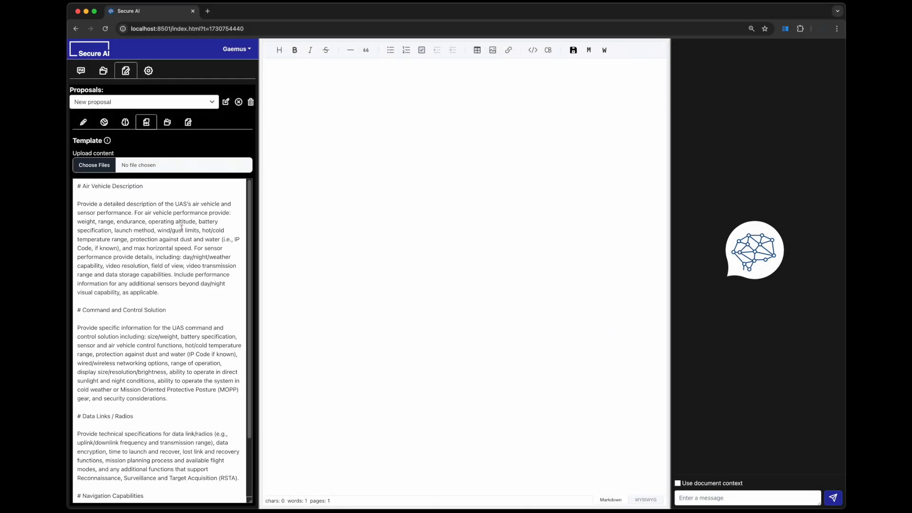
pyautogui.scroll(-3, 144, 284)
pyautogui.scroll(3, 144, 284)
pyautogui.moveTo(84, 184); pyautogui.dragTo(77, 185)
pyautogui.moveTo(83, 311); pyautogui.dragTo(77, 311)
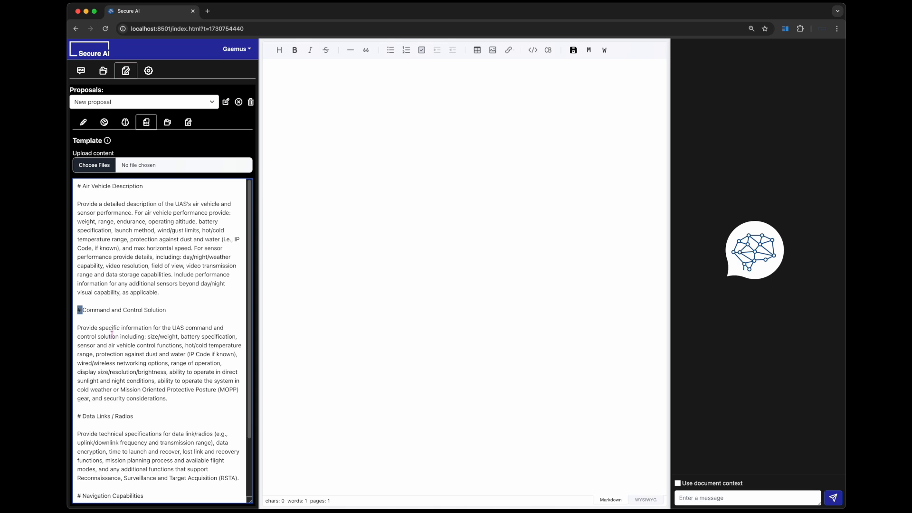
# - Compare the template's Markdown section headings with the sections listed for generating the proposal
pyautogui.click(164, 310)
pyautogui.moveTo(77, 186); pyautogui.dragTo(144, 192)
pyautogui.click(191, 124)
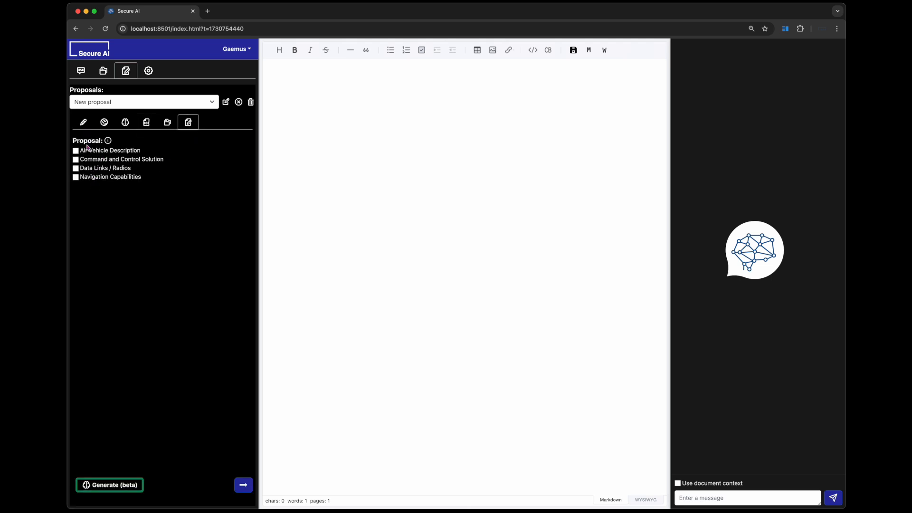
pyautogui.click(146, 122)
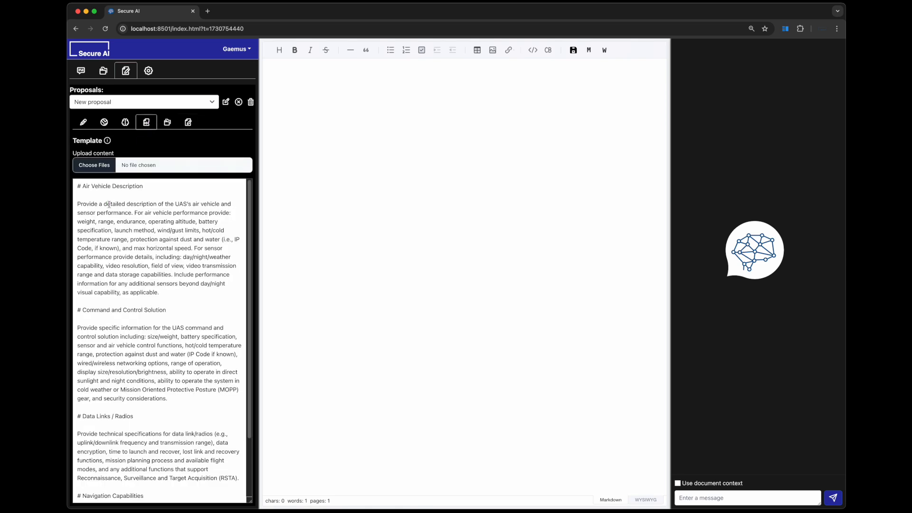
# - Select the Raven documents database as the source for the current proposal
pyautogui.click(168, 123)
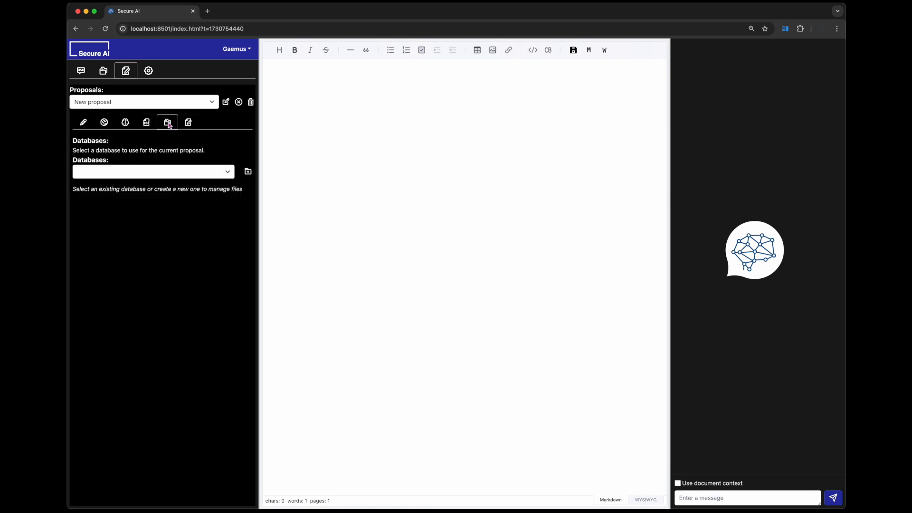
pyautogui.click(173, 174)
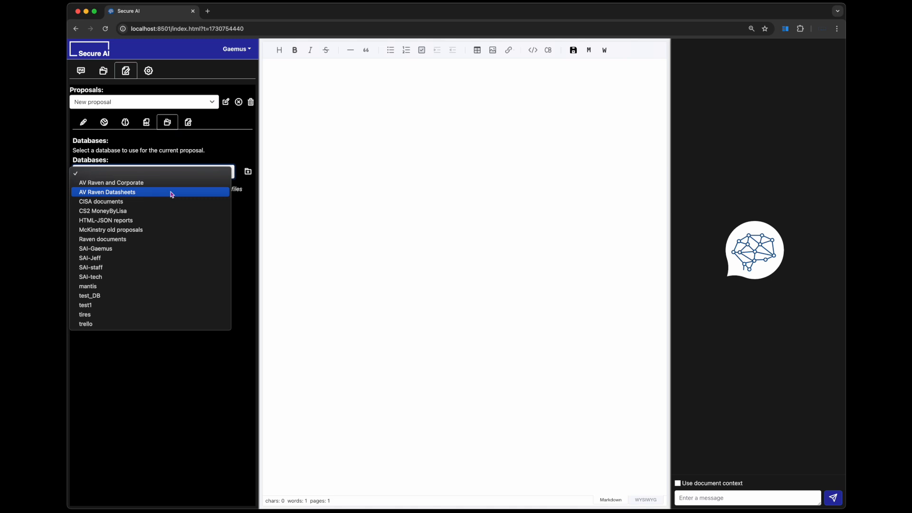
pyautogui.click(151, 240)
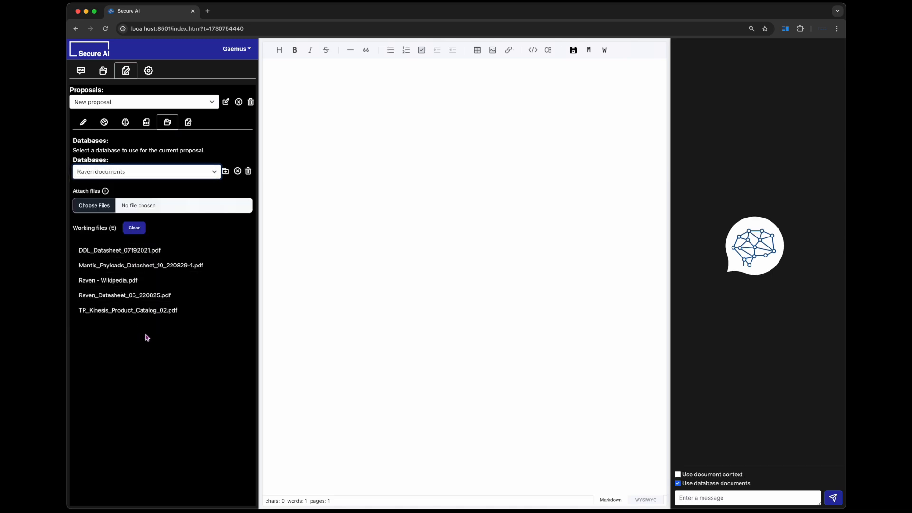
# - Generate the complete proposal draft and look over it back to its first section
pyautogui.click(189, 123)
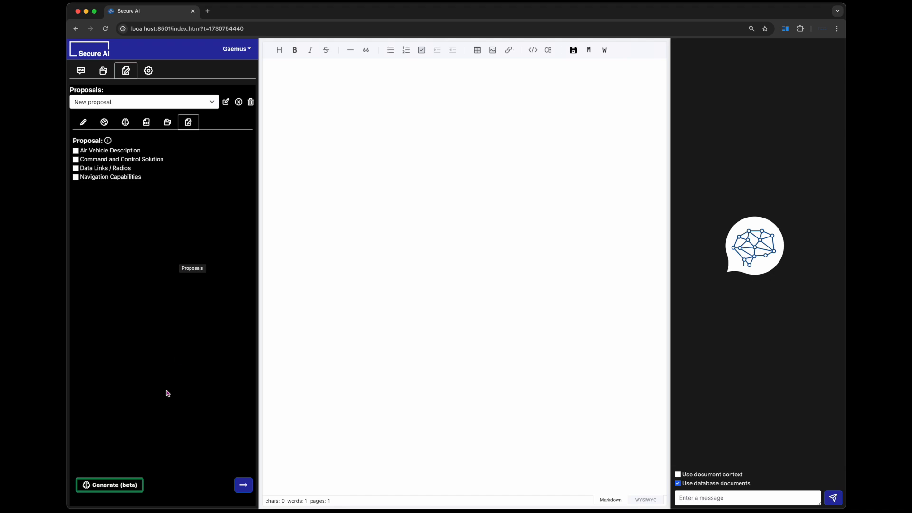
pyautogui.click(129, 486)
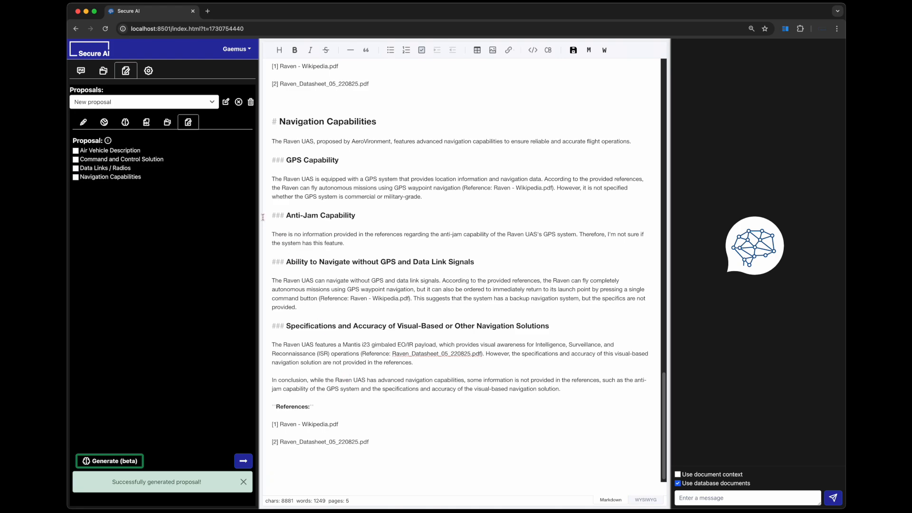
pyautogui.scroll(20, 344, 251)
pyautogui.scroll(10, 360, 252)
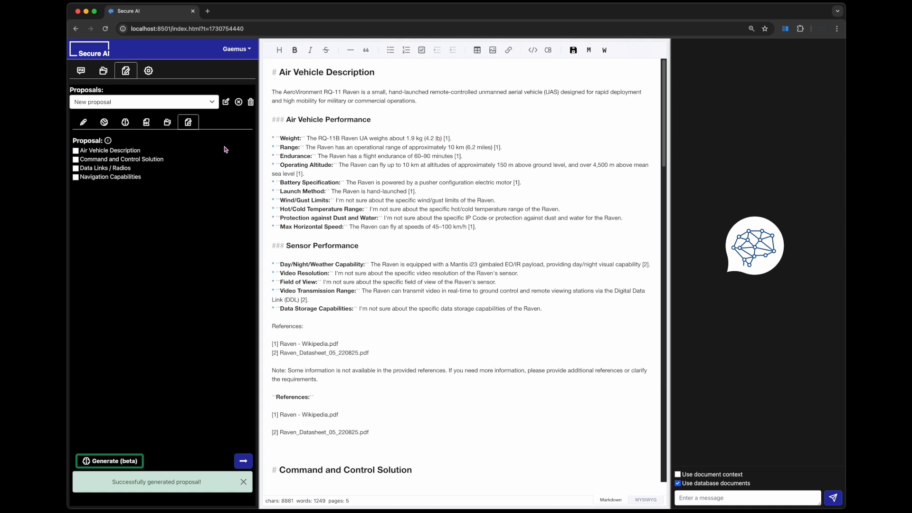
# - Compare the template's Air Vehicle Description instructions with the matching section of the generated draft
pyautogui.click(147, 122)
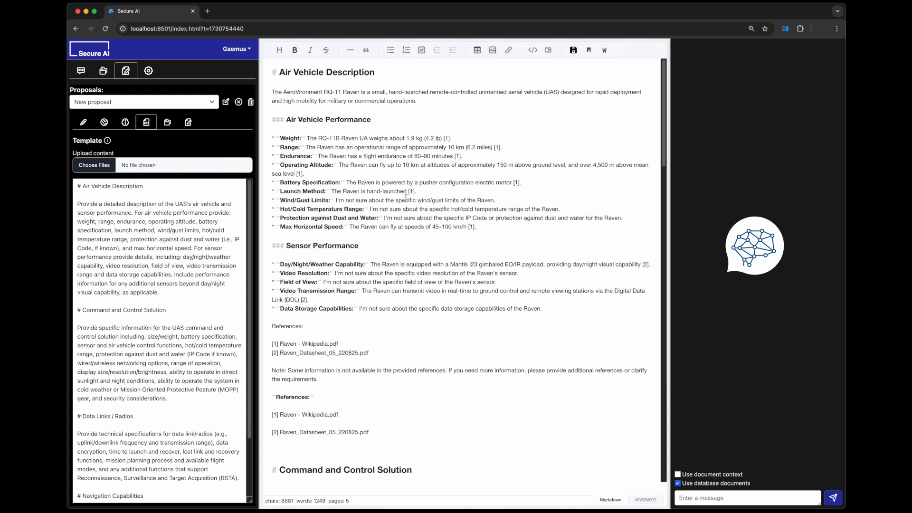
pyautogui.moveTo(77, 186); pyautogui.dragTo(158, 203)
pyautogui.click(361, 190)
pyautogui.scroll(-3, 326, 175)
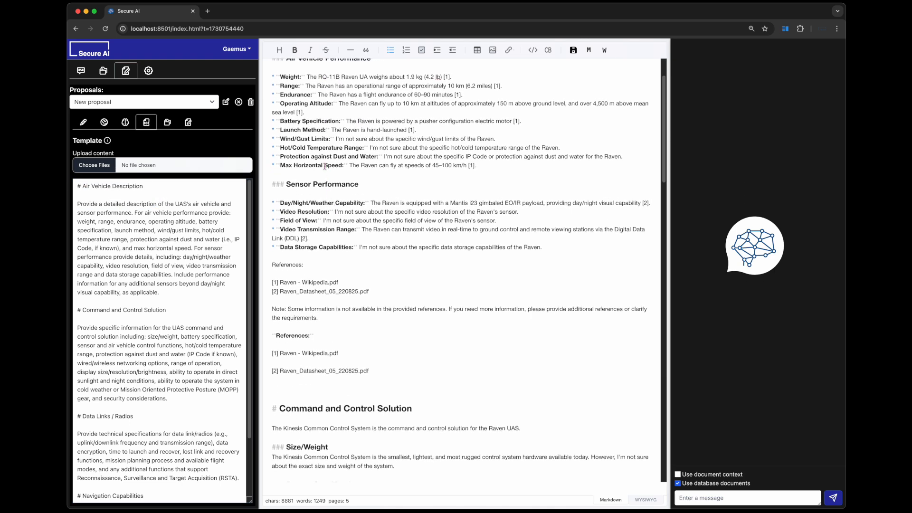
pyautogui.scroll(3, 325, 166)
# - Check the draft's Command and Control Solution section against the corresponding instructions in the template
pyautogui.scroll(-2, 345, 236)
pyautogui.scroll(-10, 345, 236)
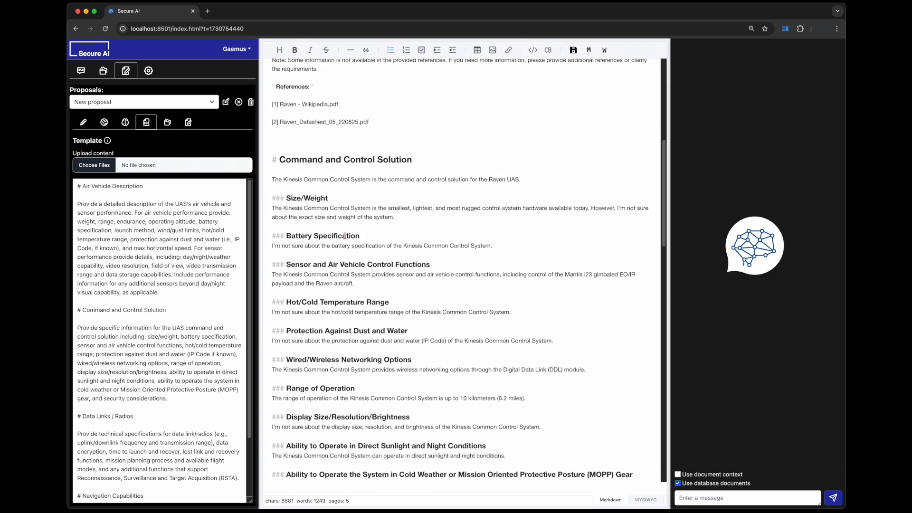
pyautogui.scroll(-3, 126, 309)
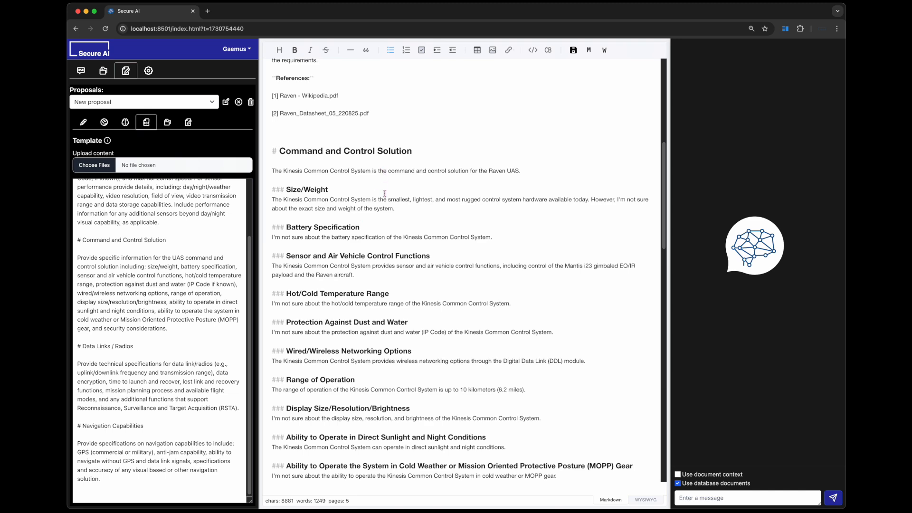
pyautogui.scroll(-5, 385, 185)
pyautogui.moveTo(182, 331); pyautogui.dragTo(70, 257)
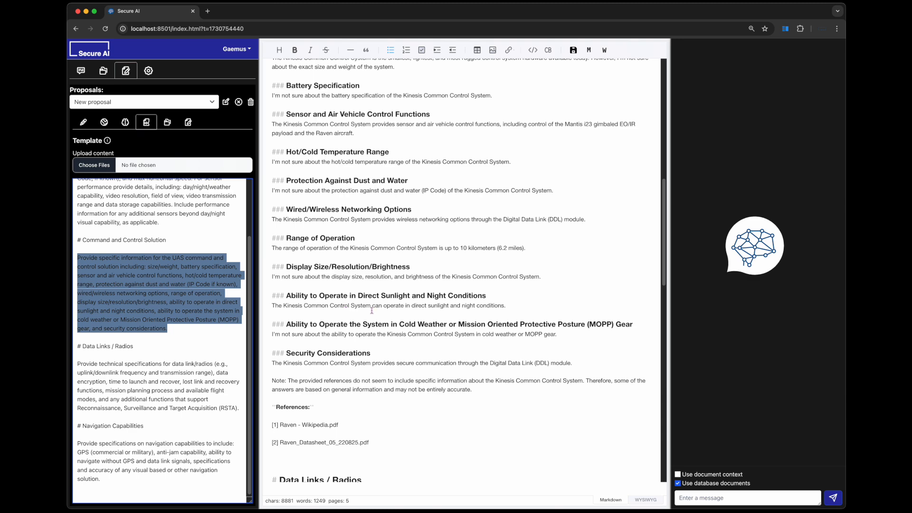
pyautogui.scroll(2, 370, 311)
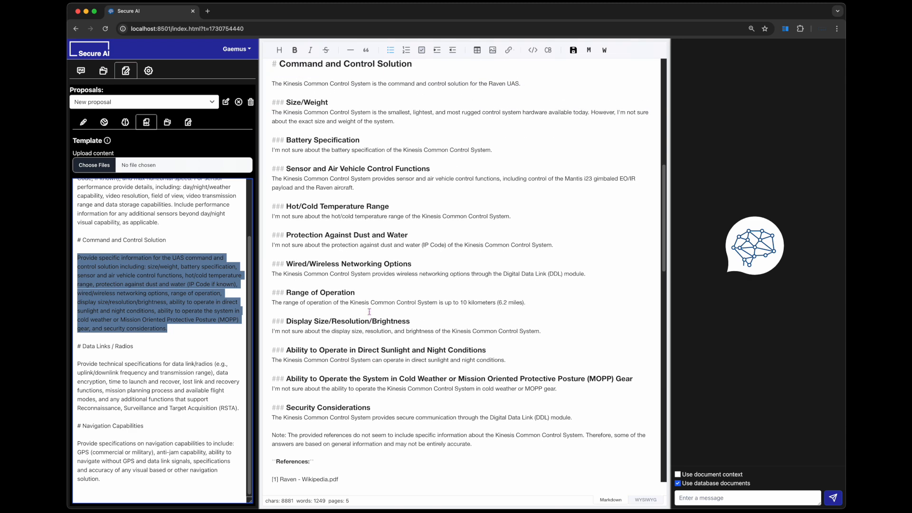
pyautogui.click(170, 247)
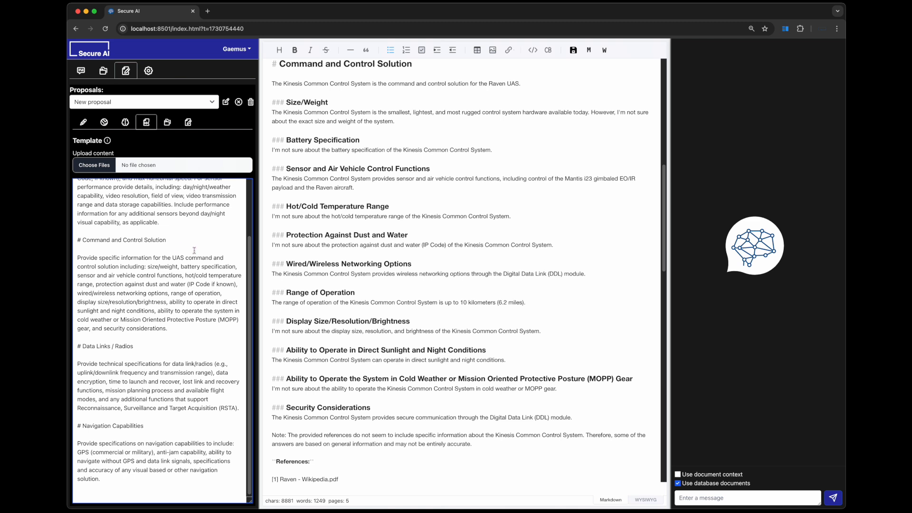
# - Return to the proposal's section list, widen the chat area, and show the draft from its beginning
pyautogui.click(188, 122)
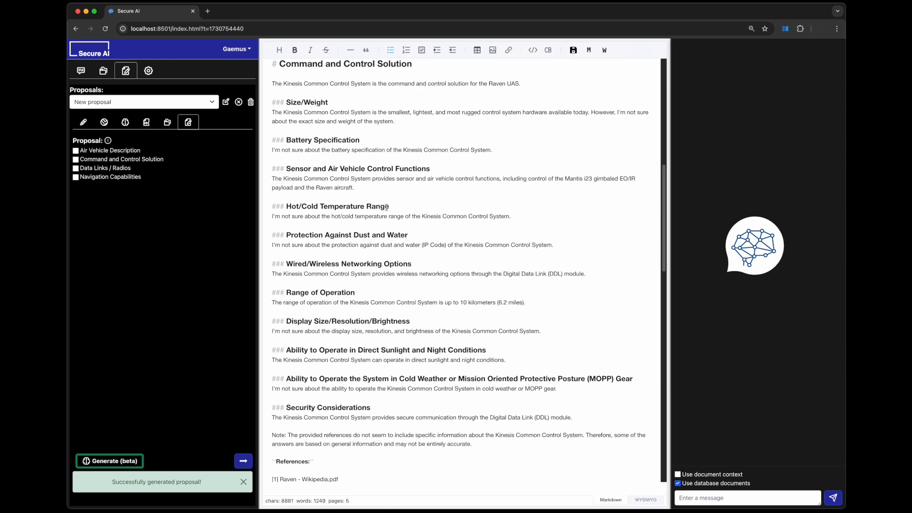
pyautogui.moveTo(670, 191); pyautogui.dragTo(610, 194)
pyautogui.scroll(5, 375, 196)
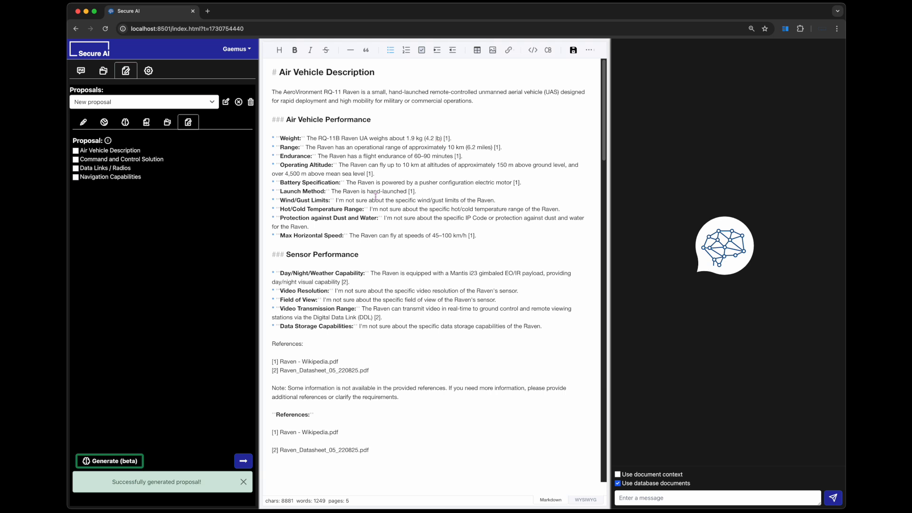
# - Transfer the Air Vehicle Description instructions to the chat, check the prompt, and send it using database documents
pyautogui.click(75, 151)
pyautogui.click(243, 462)
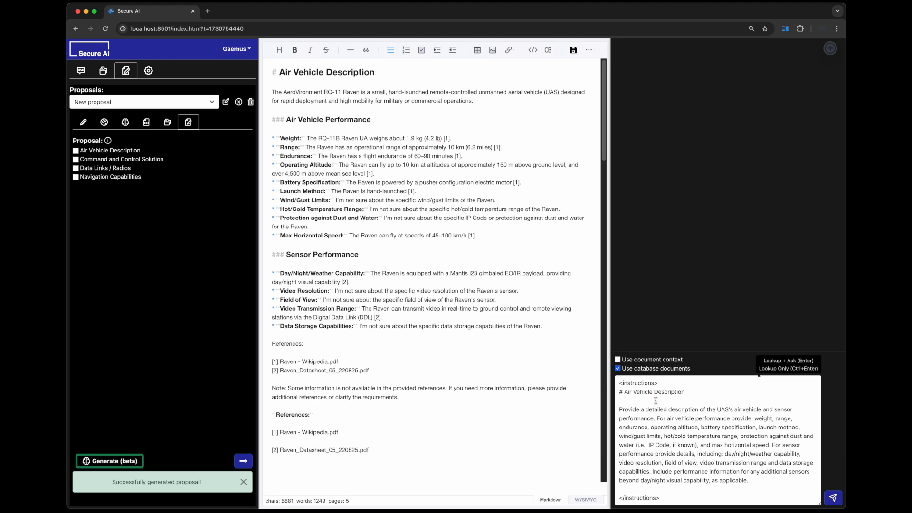
pyautogui.moveTo(661, 499); pyautogui.dragTo(614, 386)
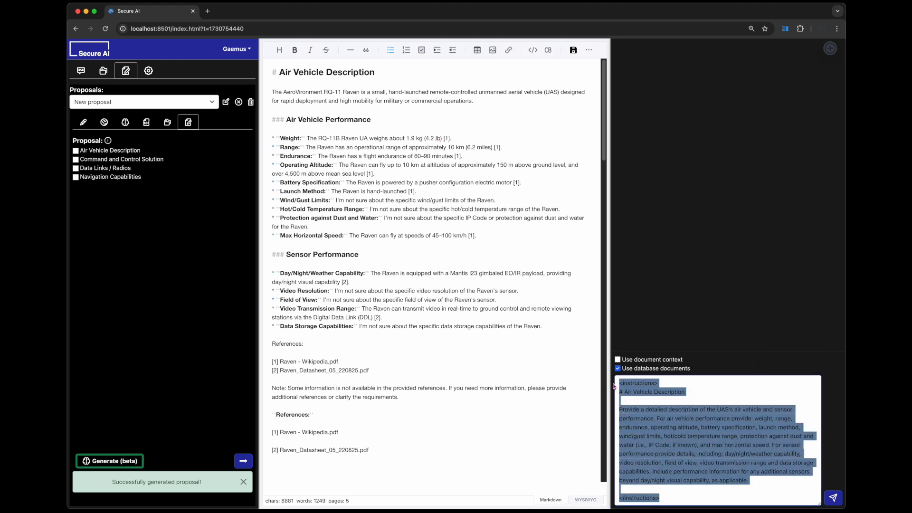
pyautogui.click(675, 402)
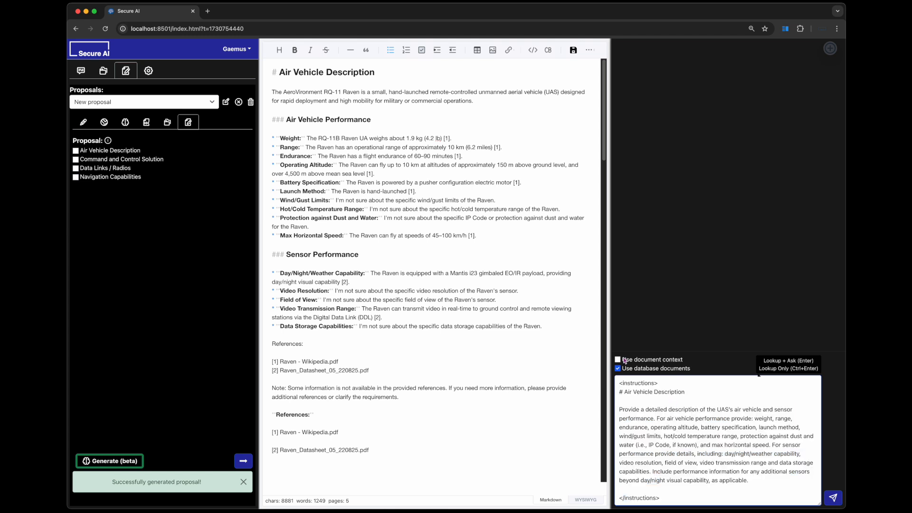
pyautogui.click(833, 498)
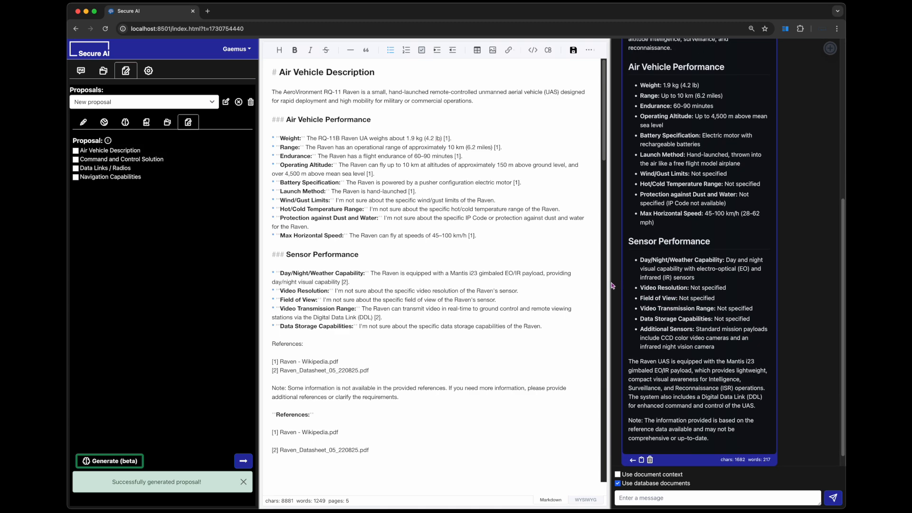
# - Widen the chat area further, expand the answer's references, and read the cited excerpts and the Air Vehicle Description answer
pyautogui.moveTo(612, 286); pyautogui.dragTo(542, 285)
pyautogui.scroll(5, 649, 291)
pyautogui.click(657, 143)
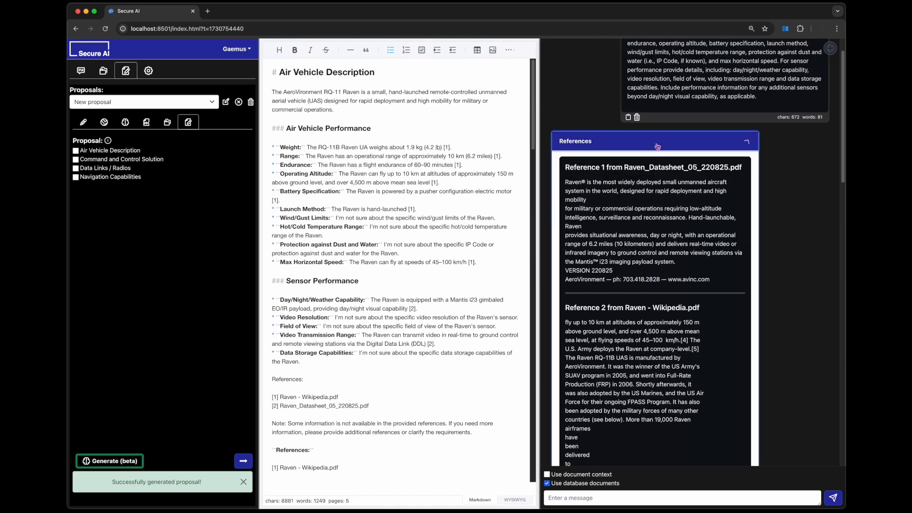
pyautogui.scroll(-5, 672, 243)
pyautogui.scroll(-15, 671, 239)
pyautogui.scroll(-15, 672, 243)
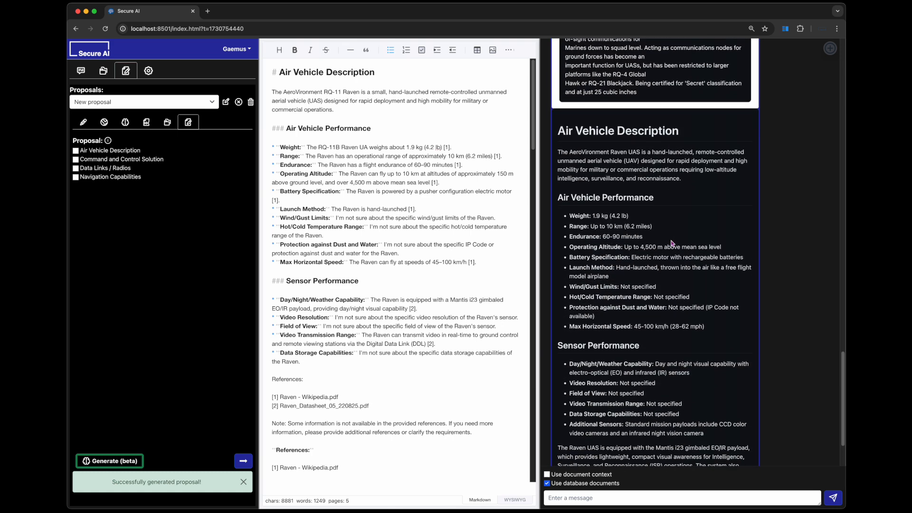
pyautogui.scroll(-3, 672, 243)
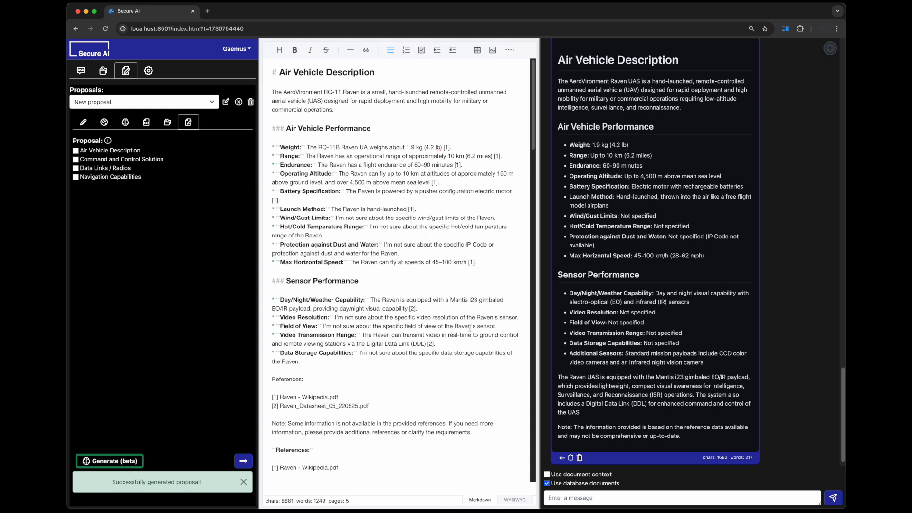
# - Replace the draft's entire Air Vehicle Description section, including its references, with the answer from the chat
pyautogui.scroll(-2, 364, 424)
pyautogui.moveTo(371, 449); pyautogui.dragTo(266, 35)
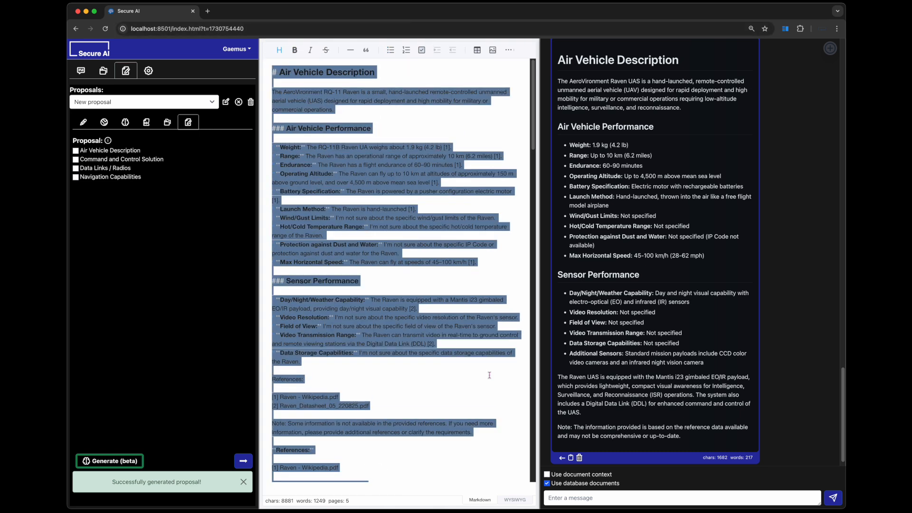
pyautogui.click(562, 458)
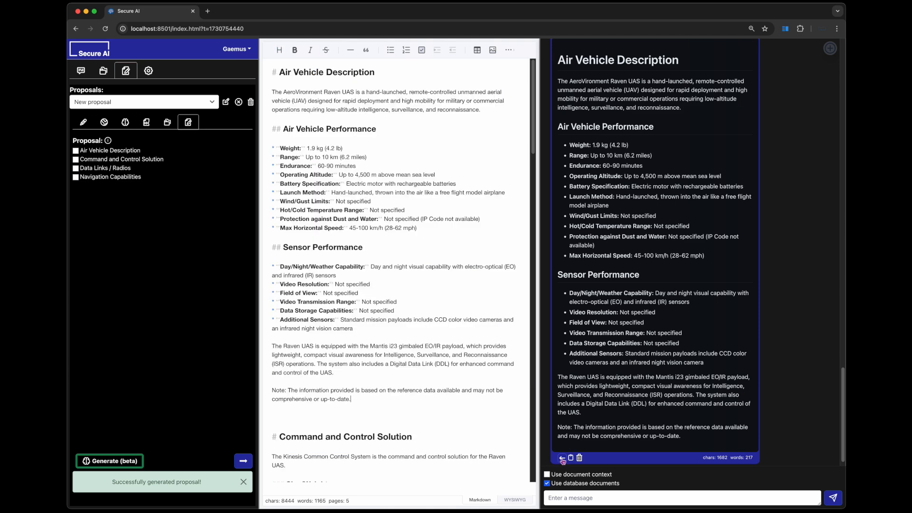